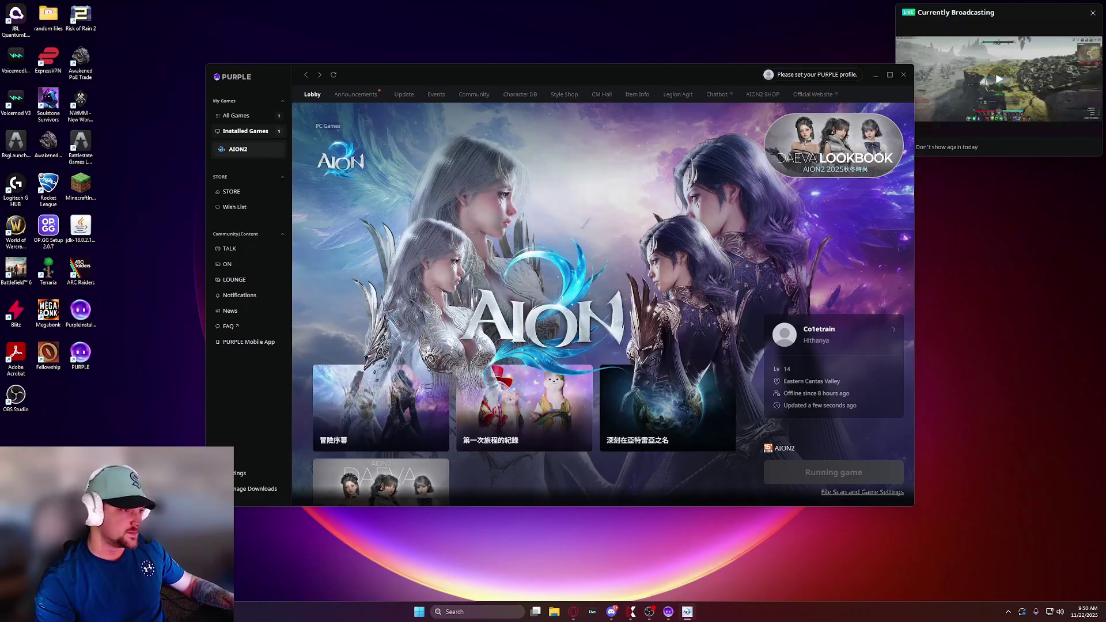
# Step: Minimize the PURPLE launcher, dismiss the login server error and quit the AION2 client
pyautogui.click(877, 76)
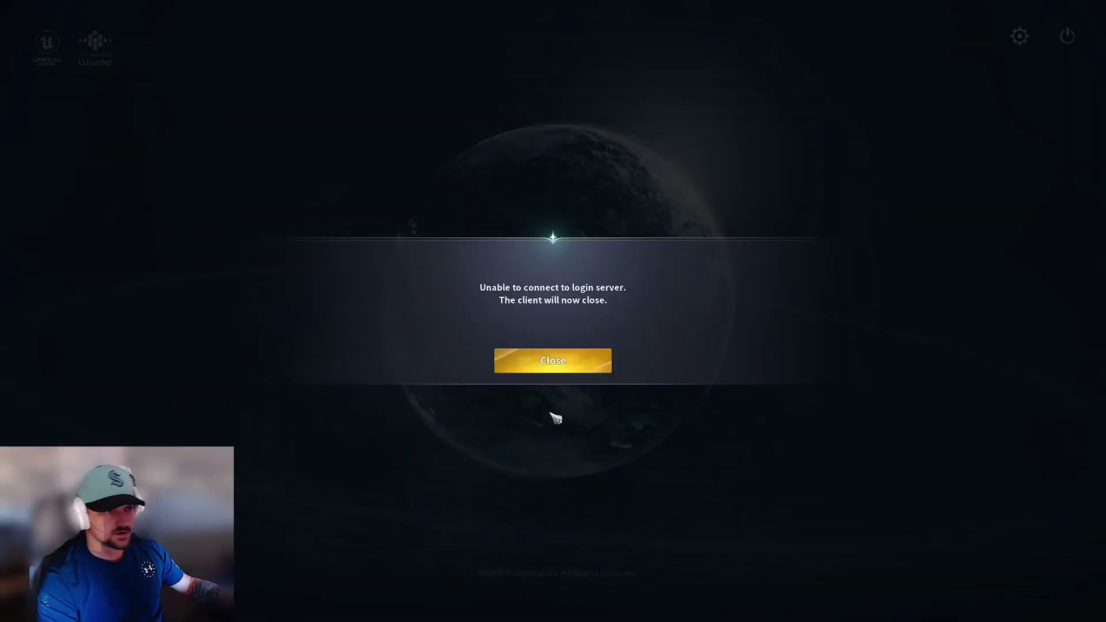
pyautogui.click(572, 364)
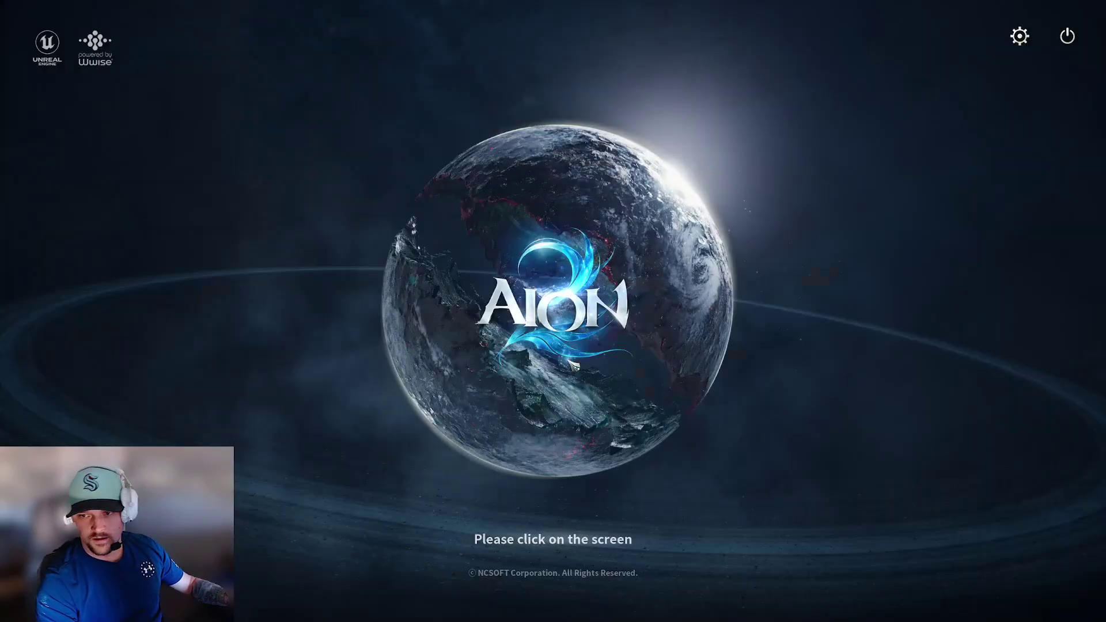
pyautogui.hotkey('alt', 'F4')
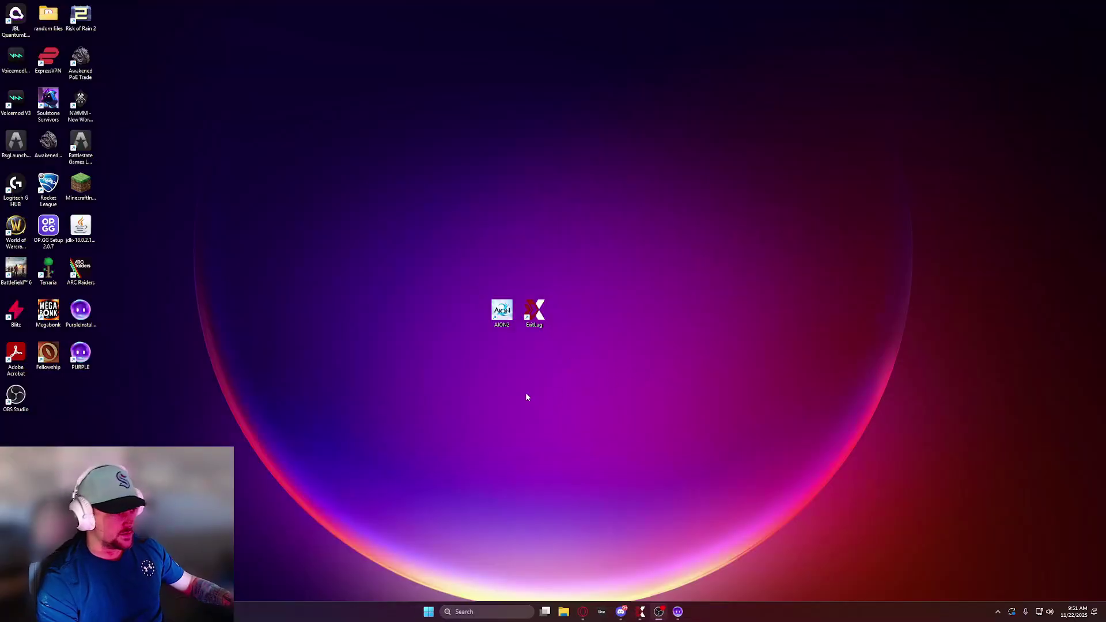
# Step: Switch to ExitLag, reposition its window on the desktop and turn ExitLag on
pyautogui.click(642, 612)
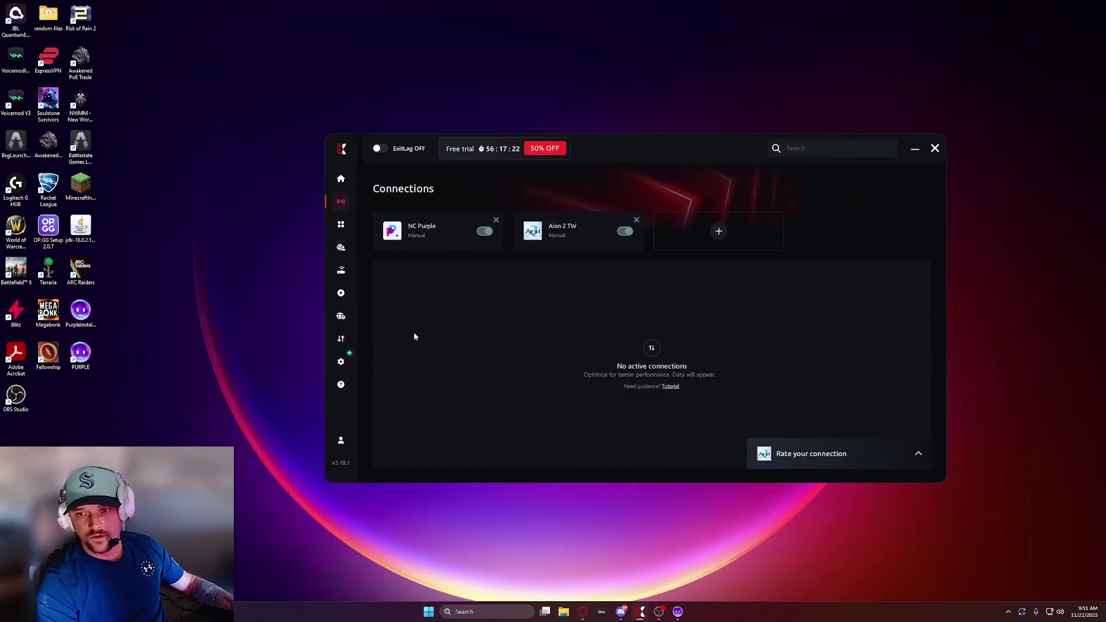
pyautogui.moveTo(646, 150); pyautogui.dragTo(570, 144)
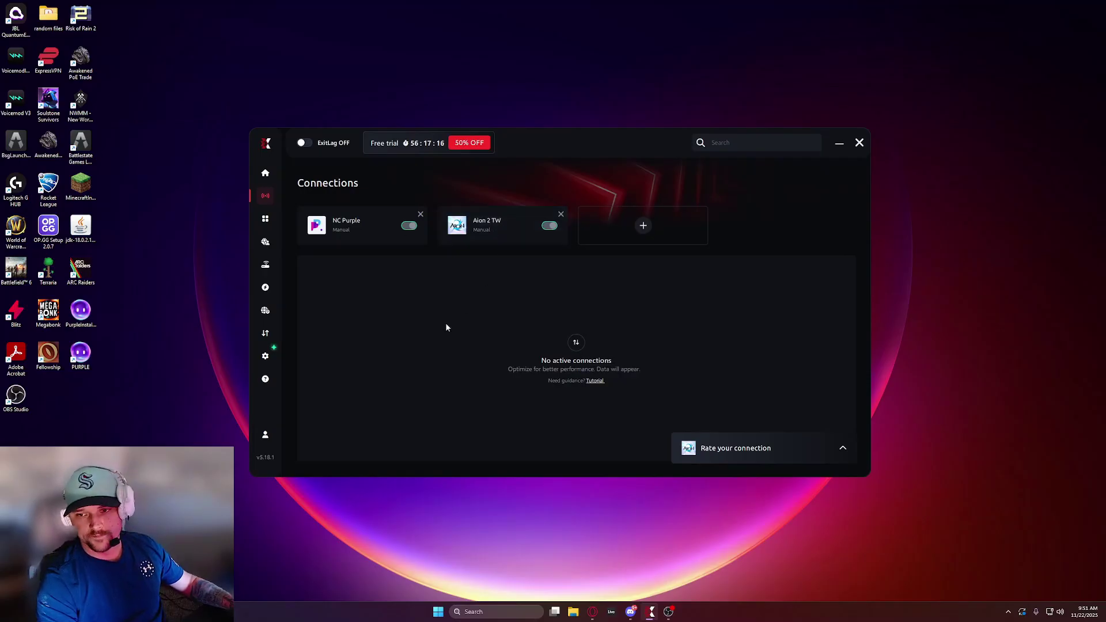
pyautogui.click(302, 143)
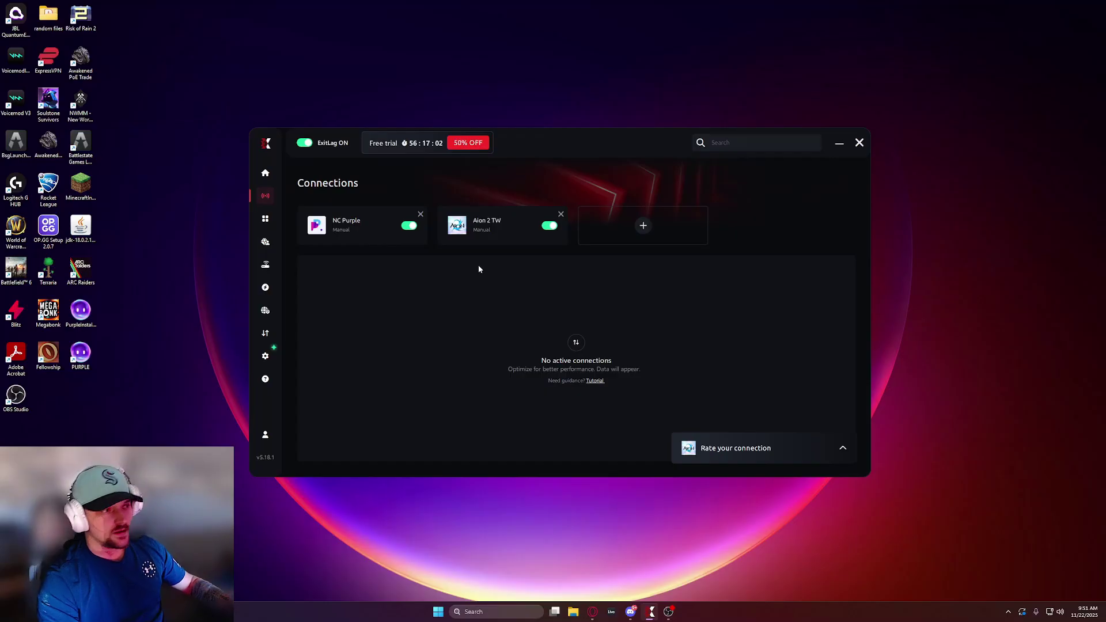
# Step: Browse the Asia servers in the manual server selection for Aion 2 TW
pyautogui.click(505, 236)
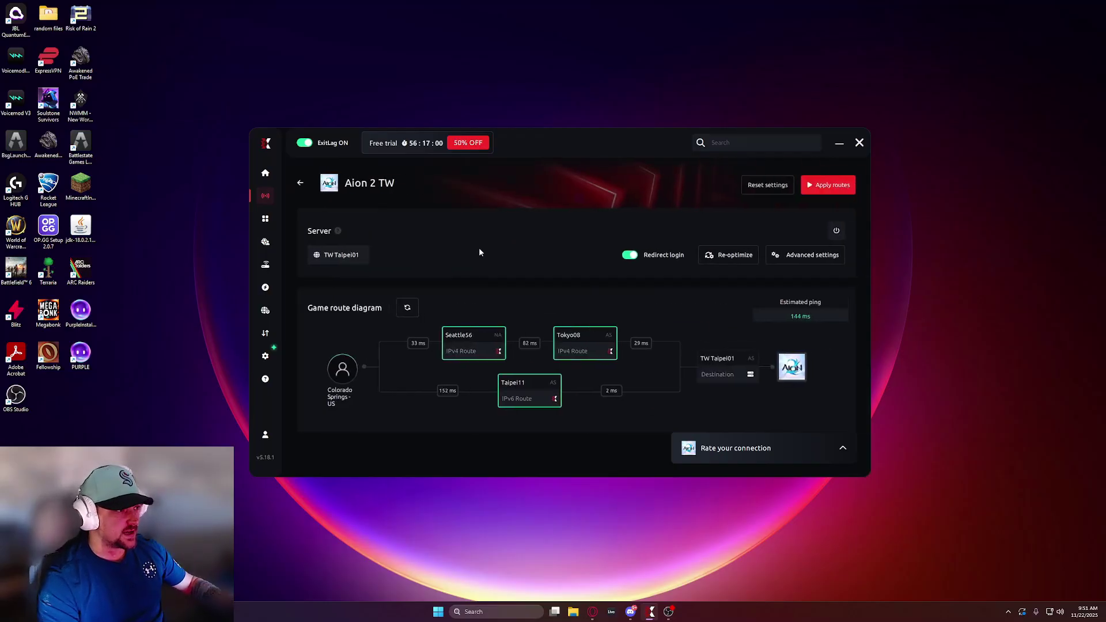
pyautogui.click(341, 260)
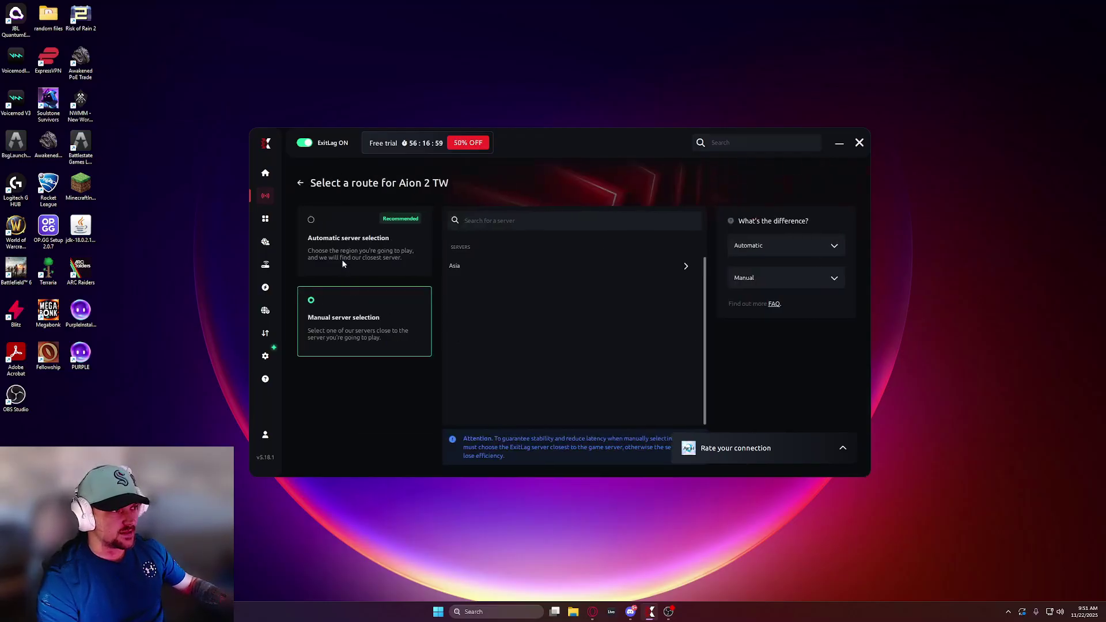
pyautogui.click(484, 268)
pyautogui.scroll(-1, 570, 310)
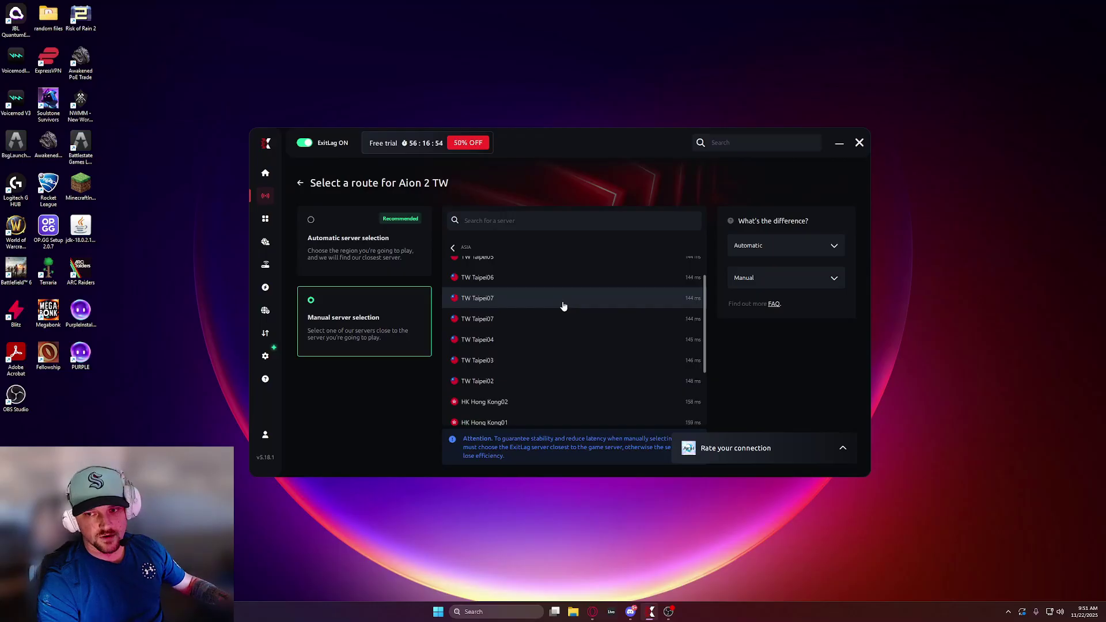
pyautogui.scroll(-3, 564, 306)
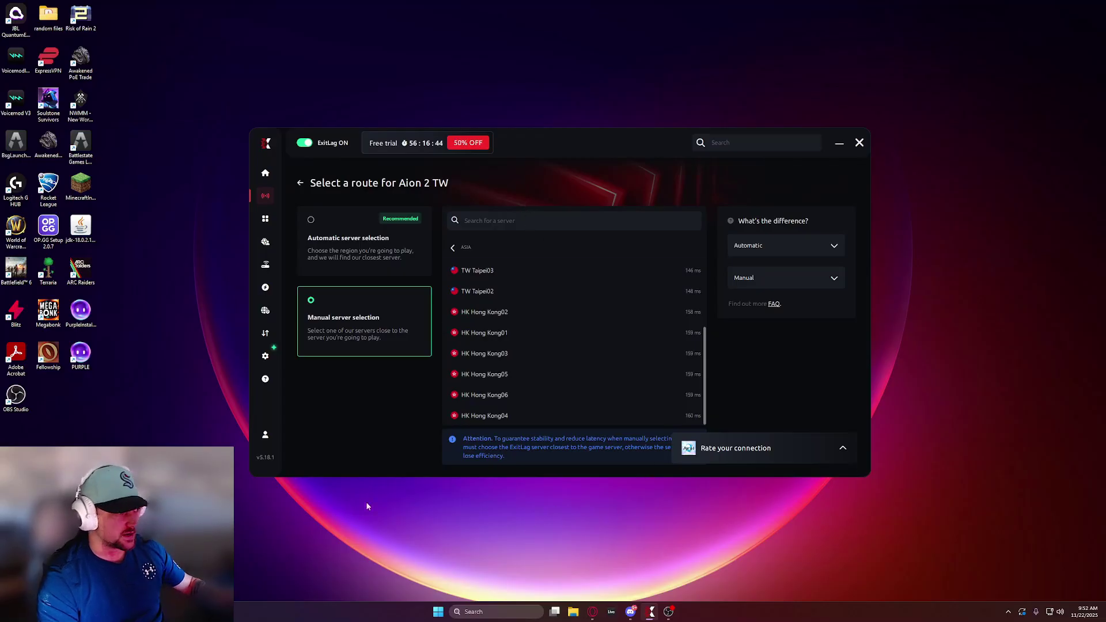
# Step: Launch PURPLE from the desktop and return ExitLag to its Connections overview
pyautogui.click(87, 356)
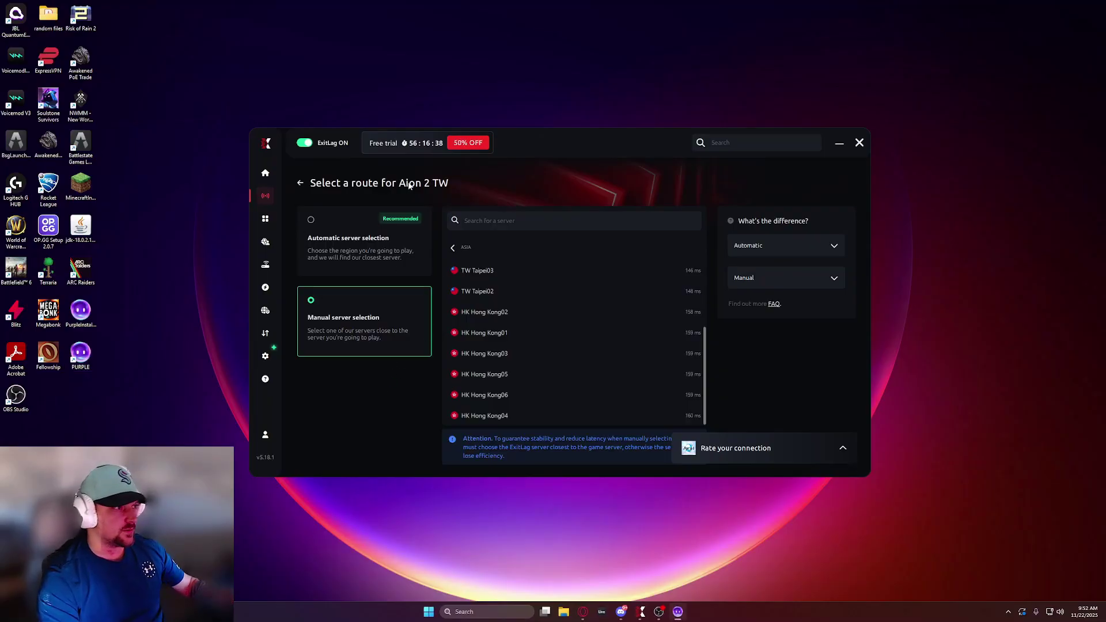
pyautogui.click(298, 183)
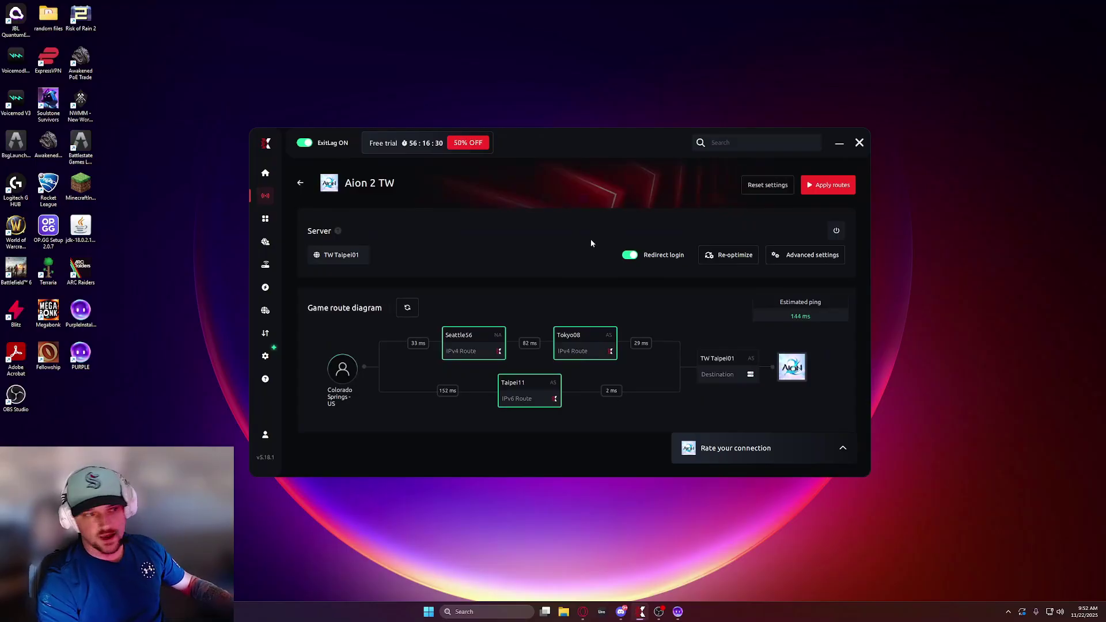
pyautogui.click(301, 184)
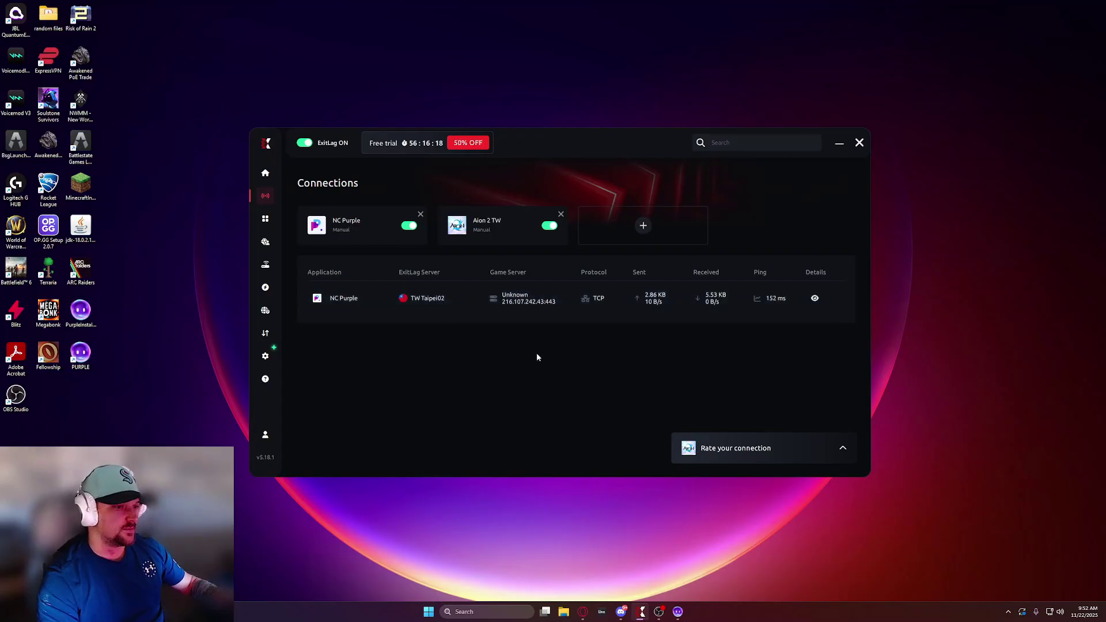
# Step: Switch to the PURPLE launcher and start AION2 with ExitLag running
pyautogui.click(685, 616)
pyautogui.click(643, 615)
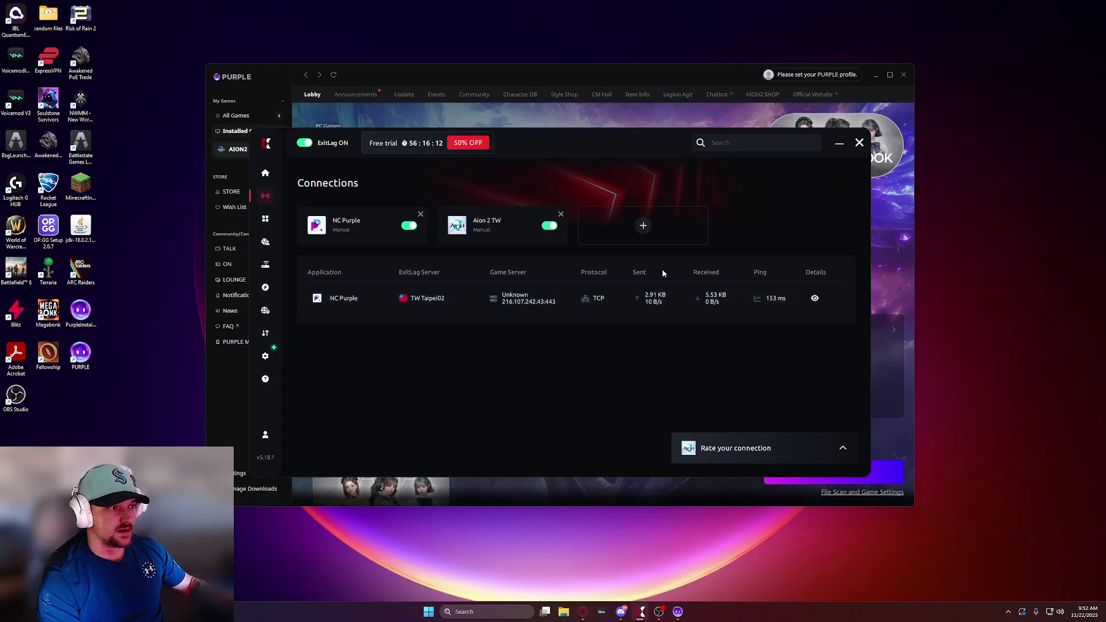
pyautogui.click(766, 494)
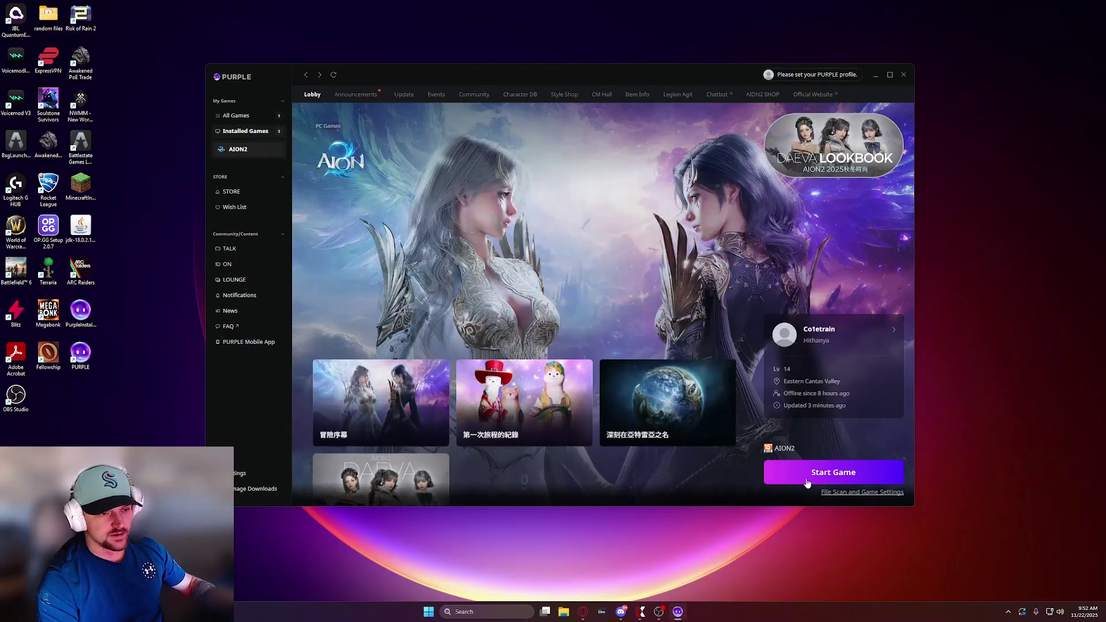
# Step: Switch to ExitLag and review the Aion 2 TW route and the active connections
pyautogui.click(642, 612)
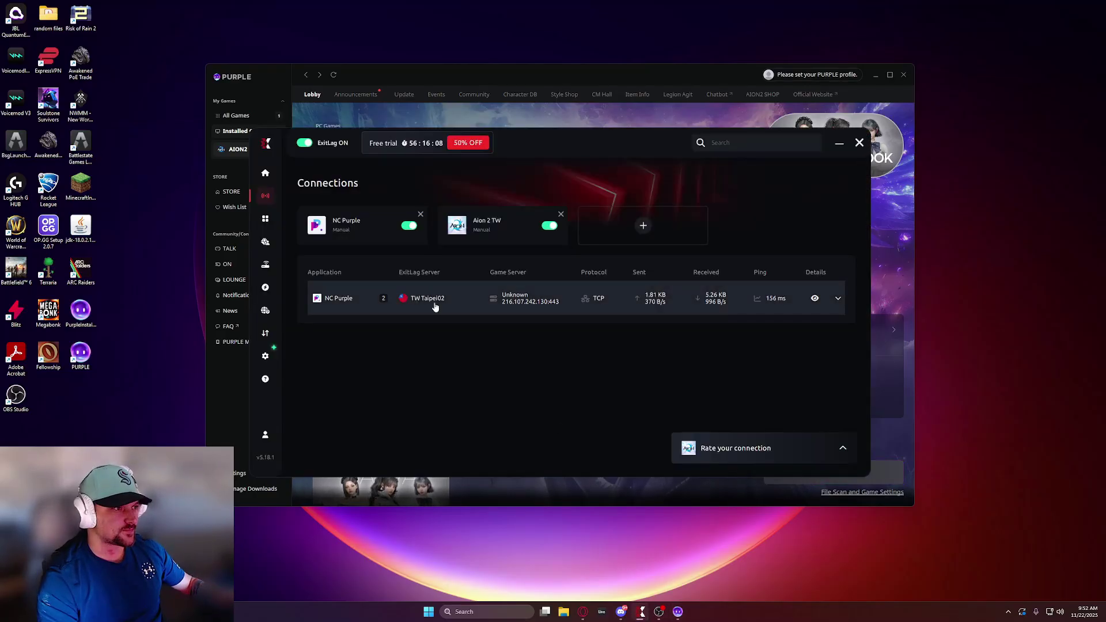
pyautogui.click(461, 224)
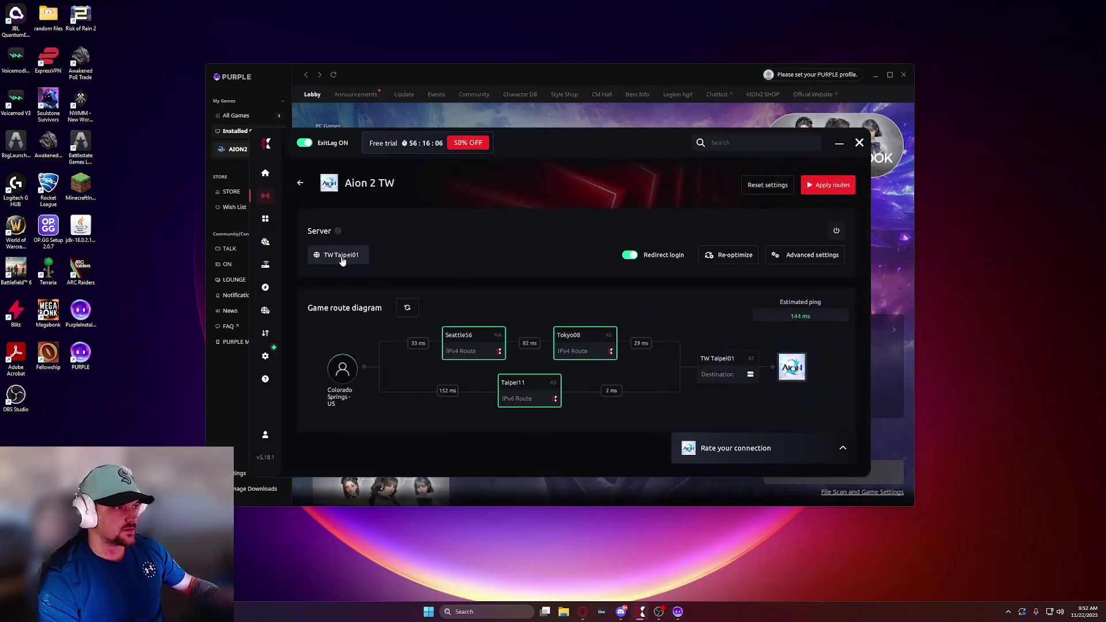
pyautogui.click(300, 185)
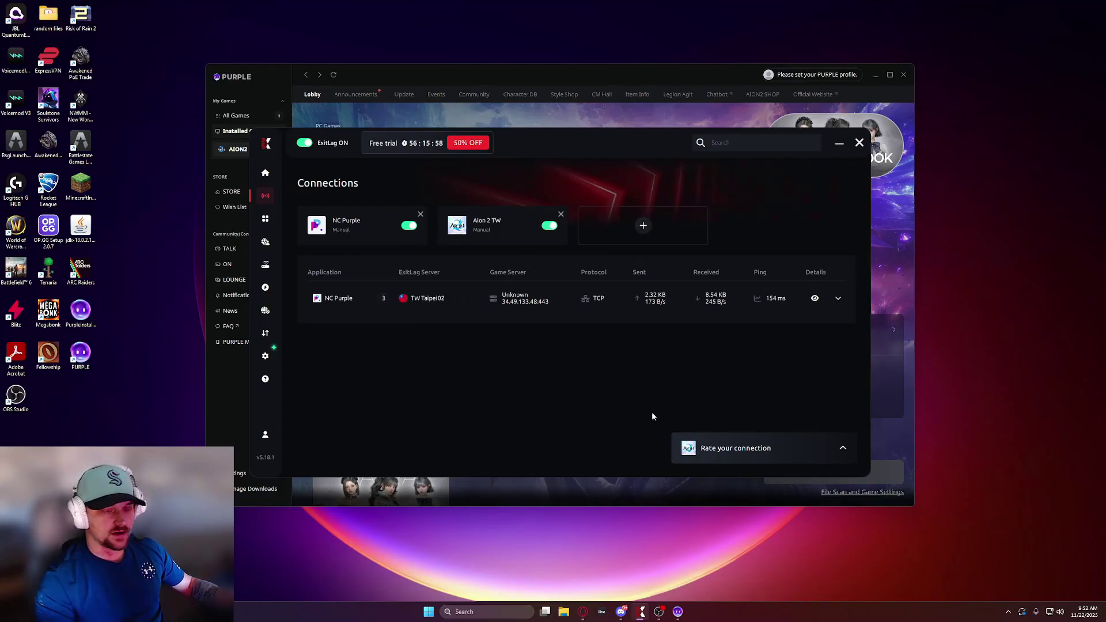
pyautogui.moveTo(576, 141)
pyautogui.mouseDown()
pyautogui.moveTo(567, 156)
pyautogui.moveTo(379, 155)
pyautogui.moveTo(578, 143)
pyautogui.mouseUp()
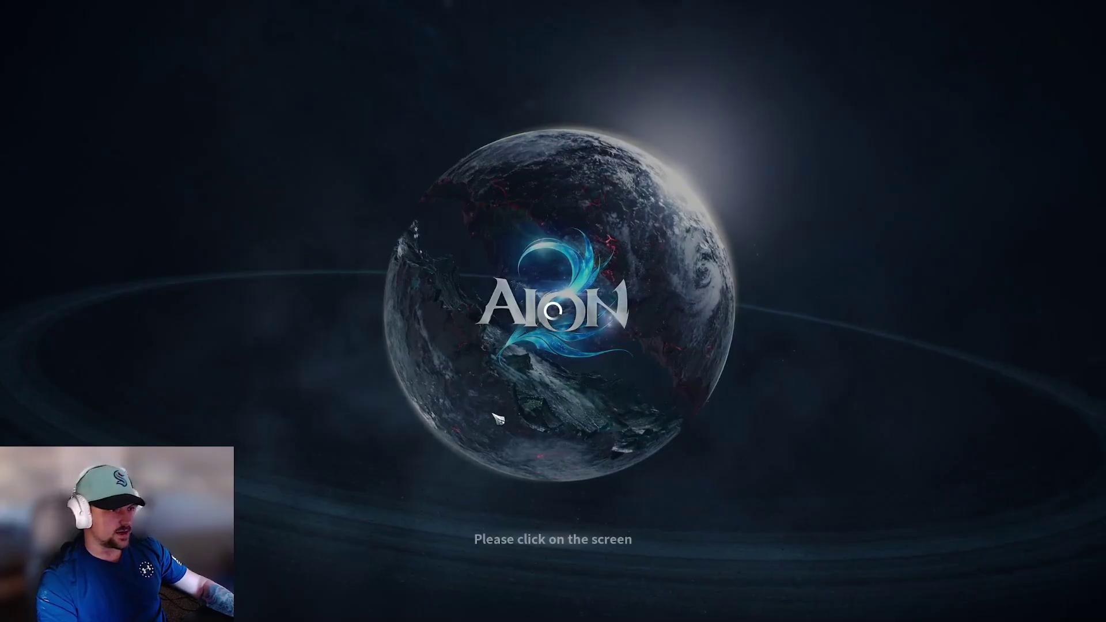
# Step: Continue past the AION2 title screen to the server list and switch to ExitLag to check the active connections
pyautogui.click(564, 514)
pyautogui.click(569, 537)
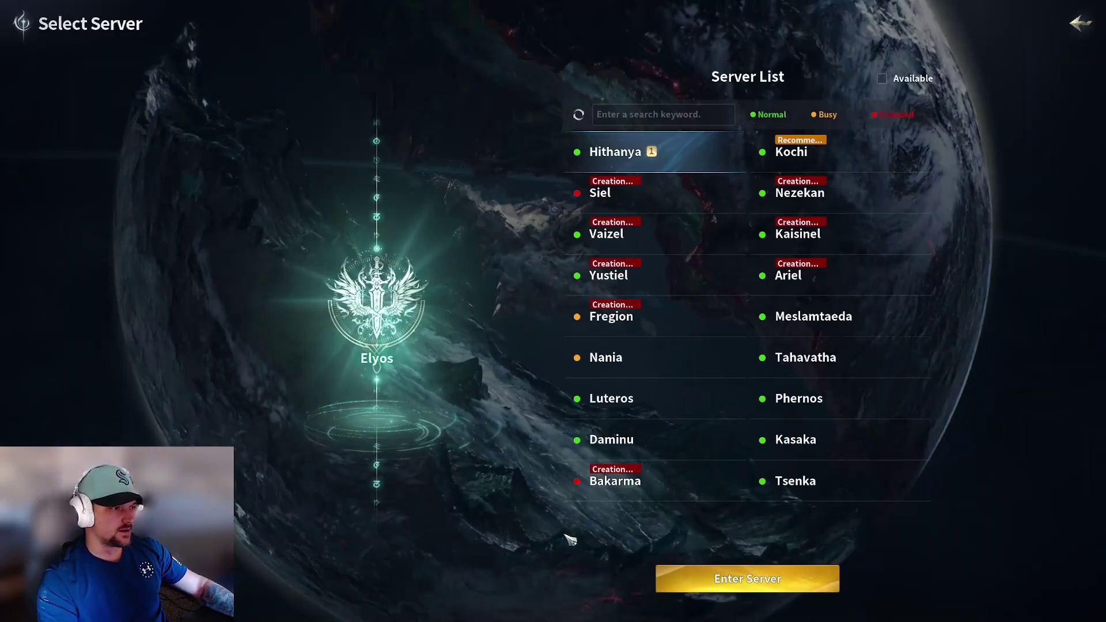
pyautogui.hotkey('alt', 'Tab')
pyautogui.hotkey('alt', 'Tab')
pyautogui.hotkey('alt', 'Tab')
pyautogui.hotkey('alt', 'Tab')
pyautogui.hotkey('alt', 'Tab')
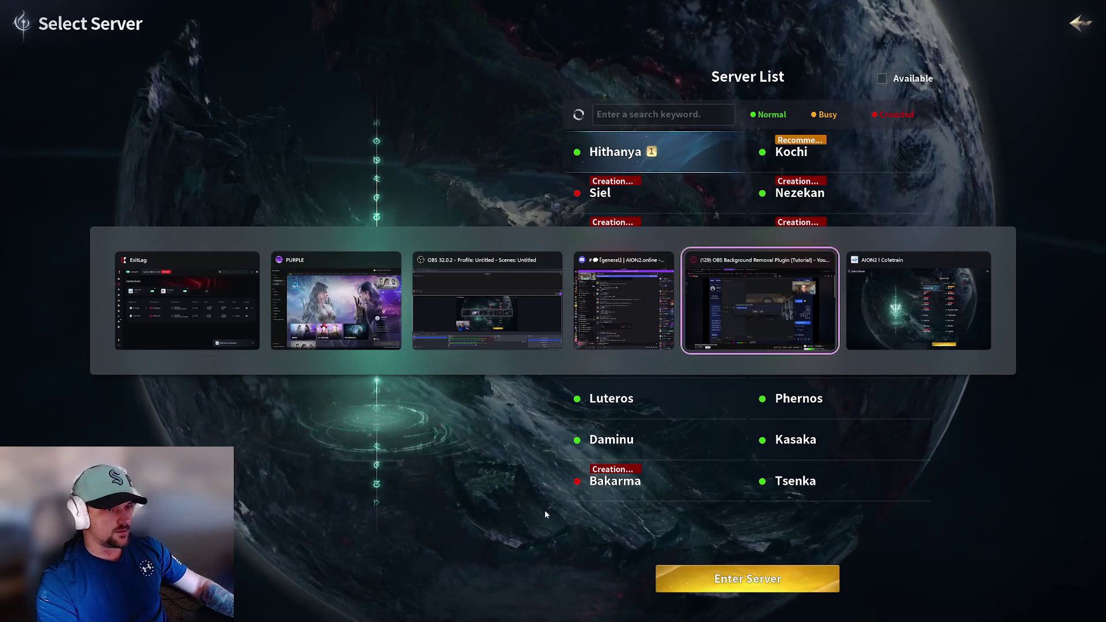
pyautogui.hotkey('alt', 'Tab')
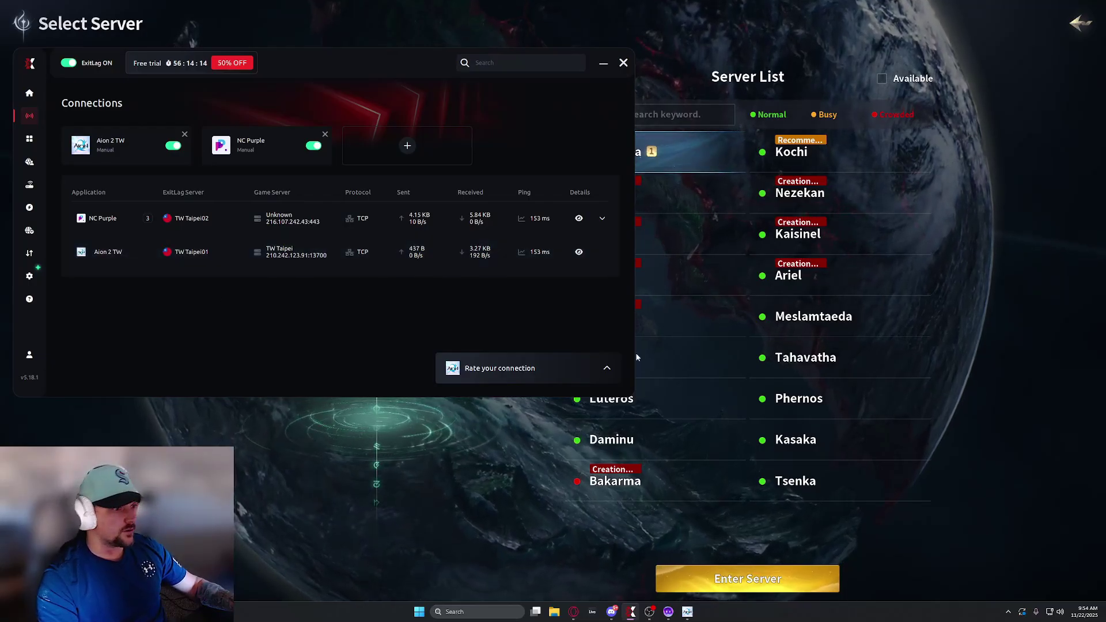
# Step: Return to AION2, back out of the server list and close the game
pyautogui.click(406, 487)
pyautogui.press('Escape')
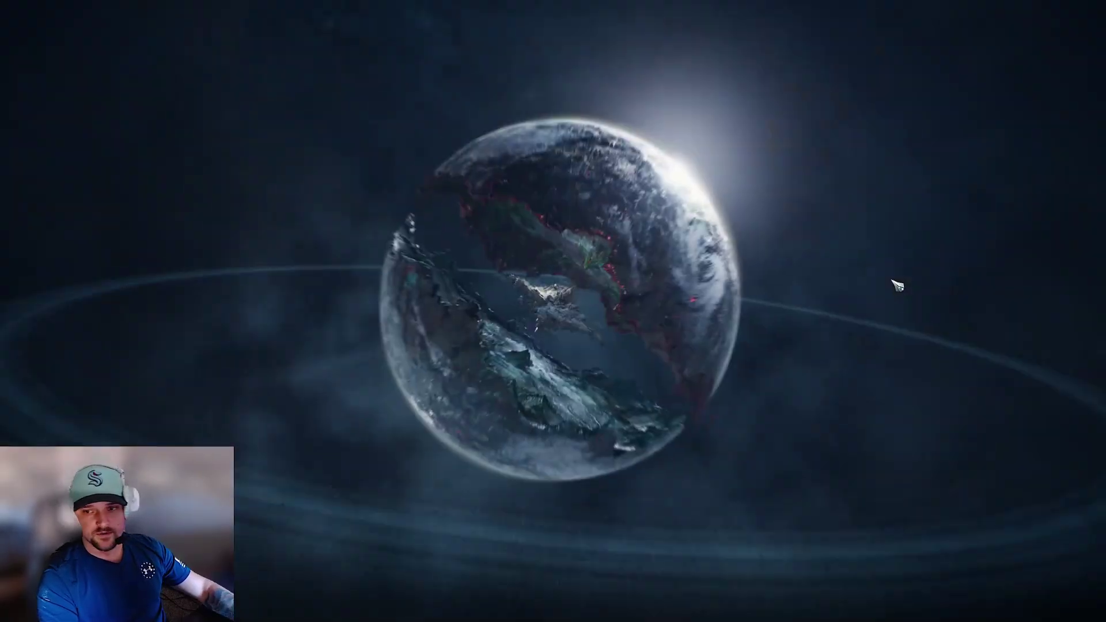
pyautogui.press('Escape')
pyautogui.press('Escape')
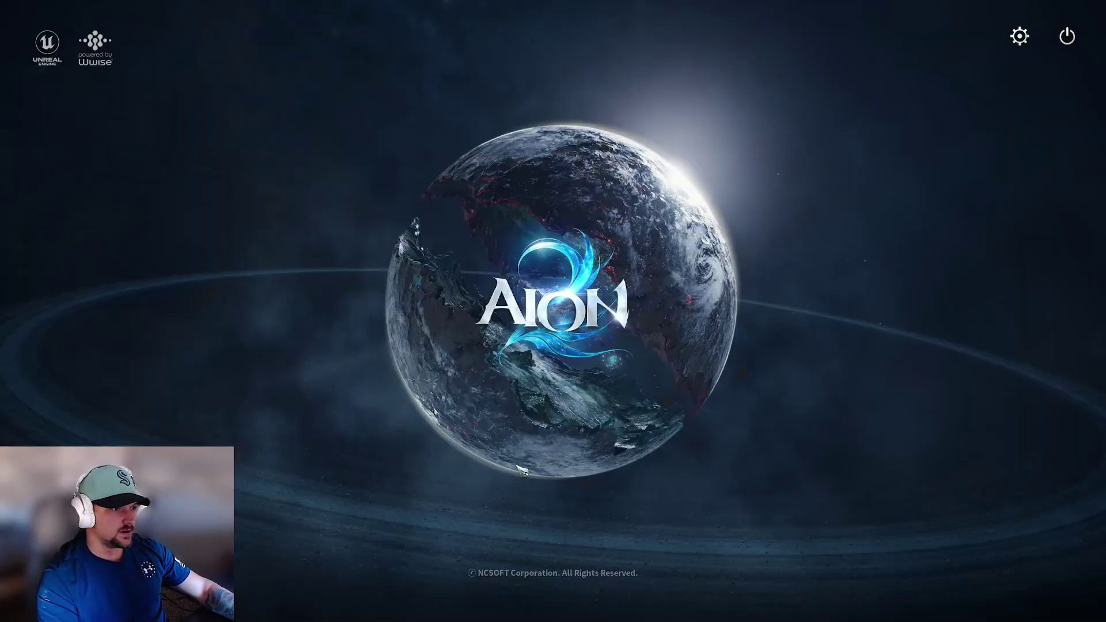
pyautogui.hotkey('alt', 'Tab')
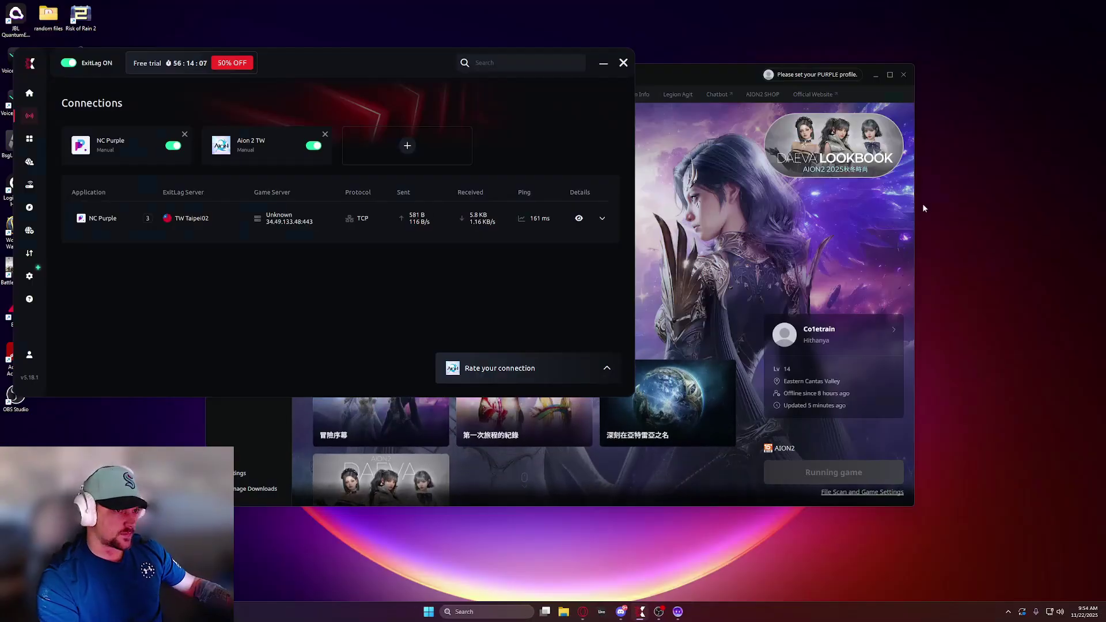
# Step: Exit the PURPLE launcher completely, including its background process
pyautogui.click(1008, 612)
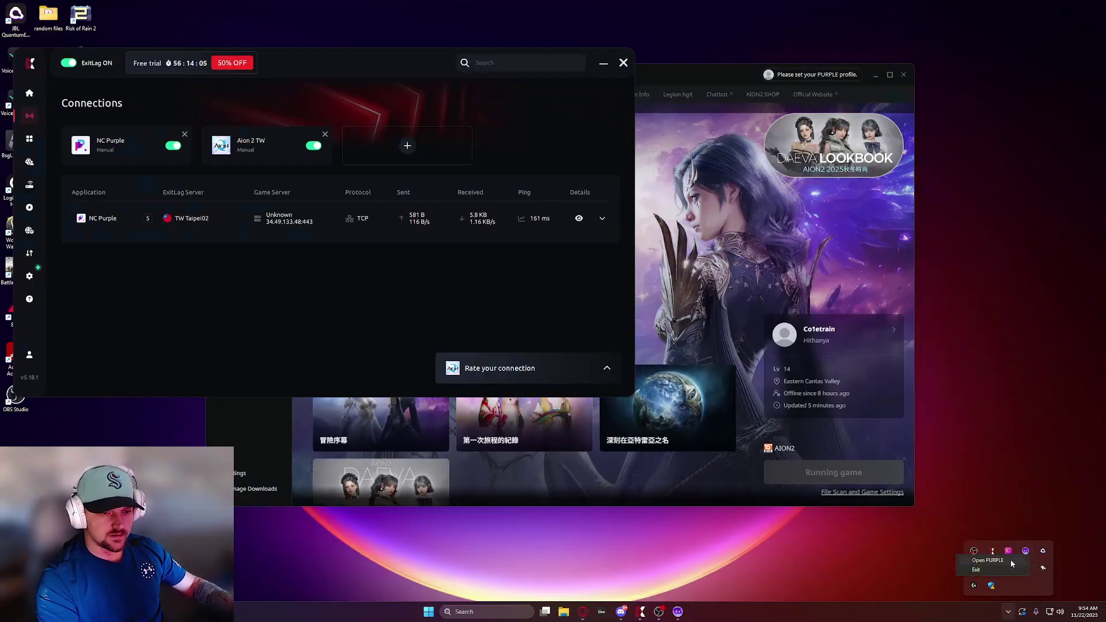
pyautogui.rightClick(996, 567)
pyautogui.click(1037, 556)
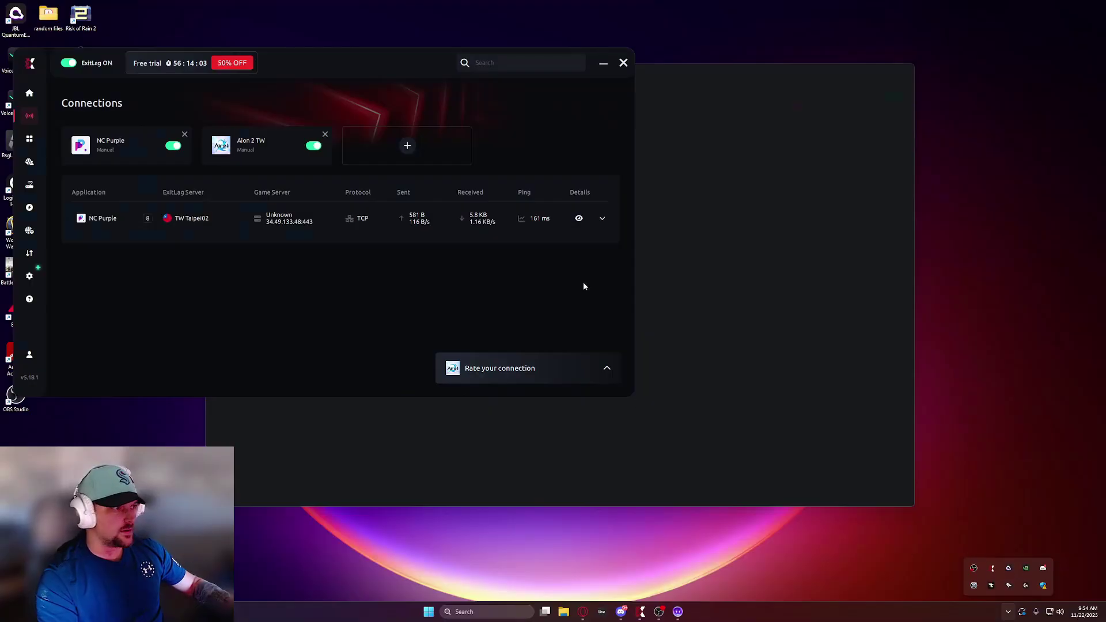
# Step: Set the Aion 2 TW server to TW Taipei07 under Asia, apply the routes and reposition the ExitLag window
pyautogui.click(259, 145)
pyautogui.click(240, 265)
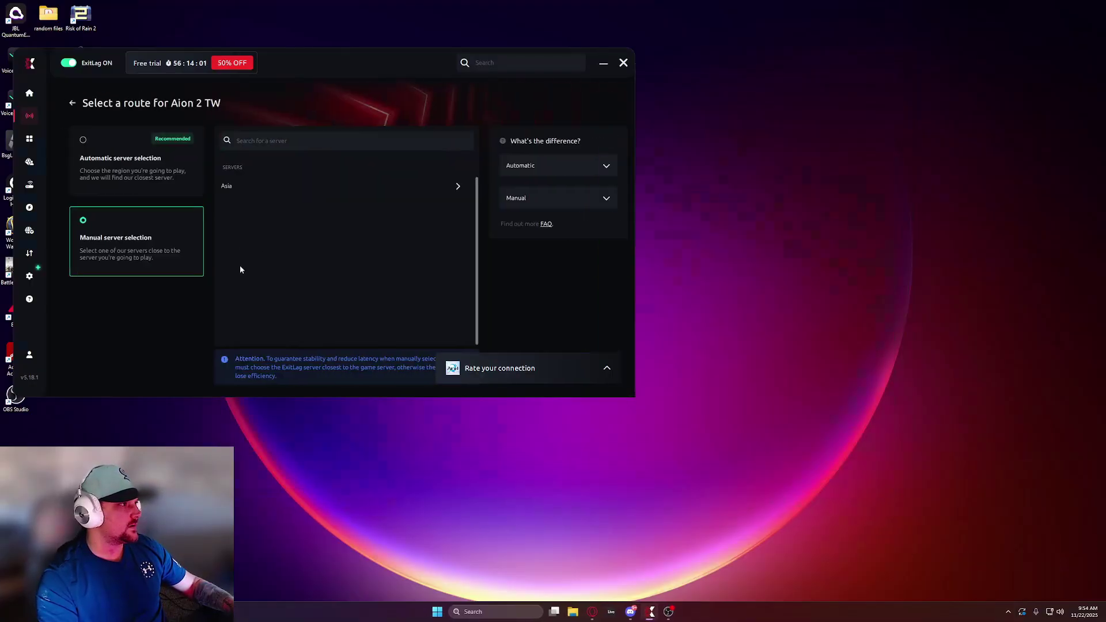
pyautogui.click(251, 185)
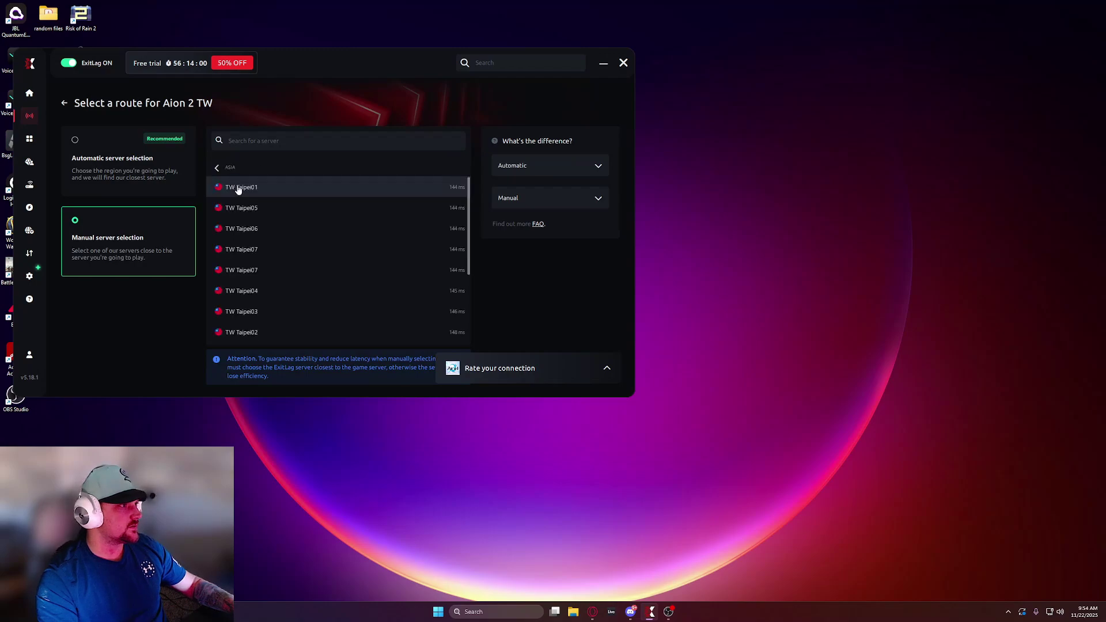
pyautogui.click(273, 255)
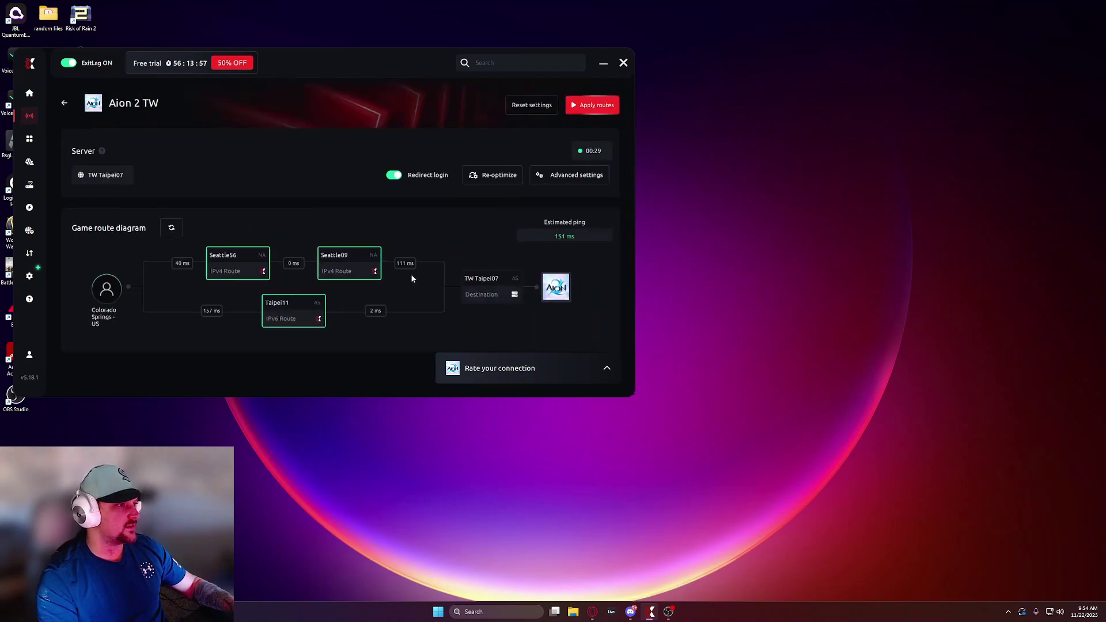
pyautogui.click(595, 110)
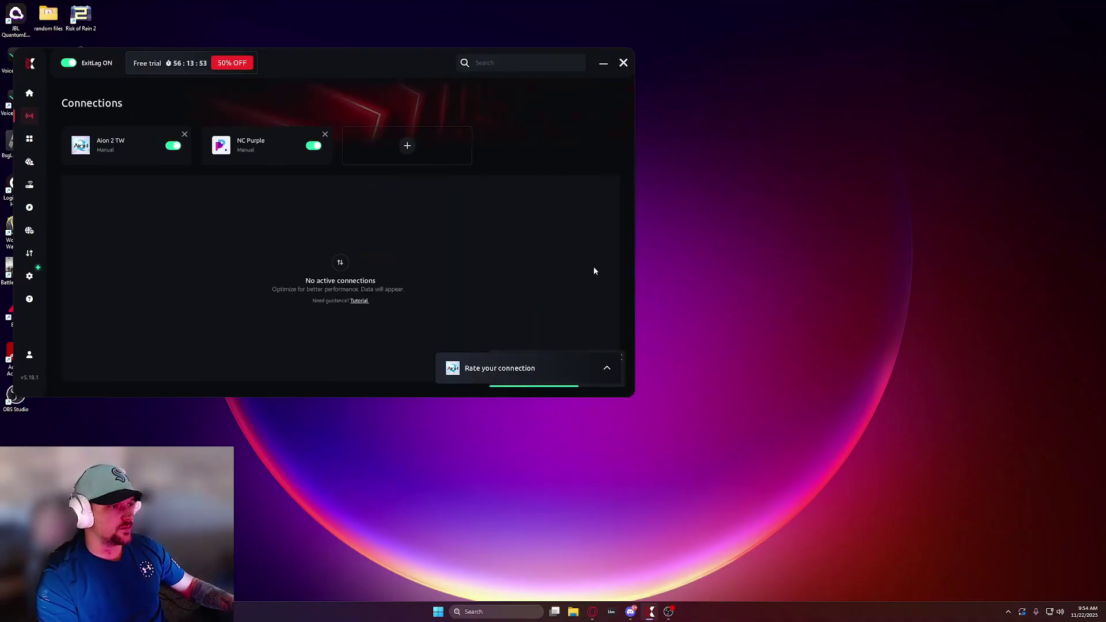
pyautogui.moveTo(347, 79); pyautogui.dragTo(541, 92)
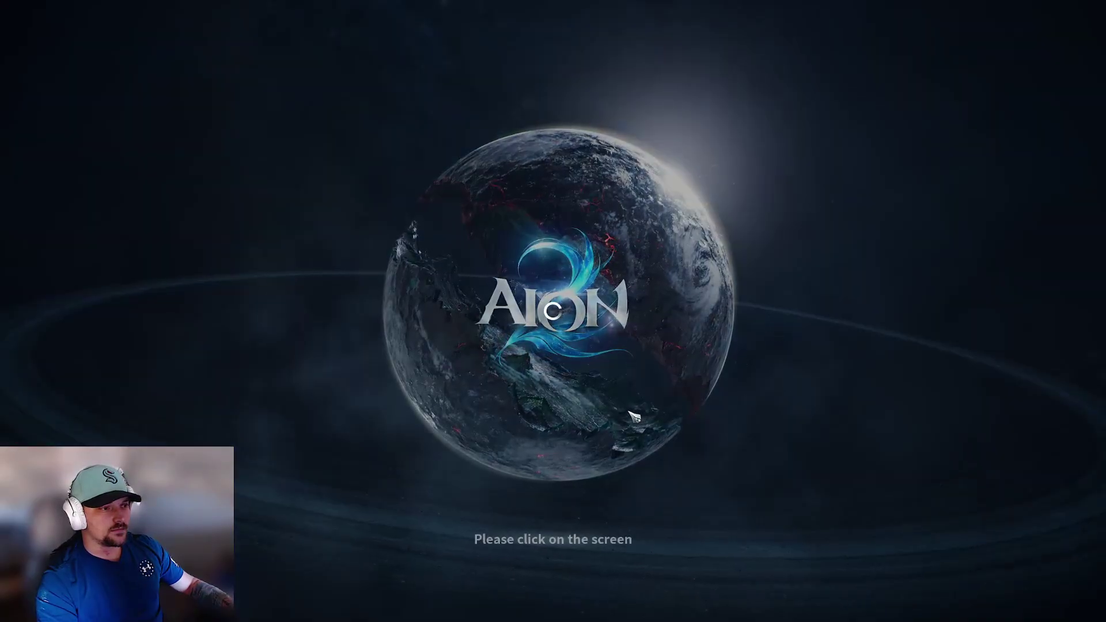
# Step: Try to log in from the AION2 title screen and switch back to ExitLag's Aion 2 TW route page
pyautogui.click(610, 425)
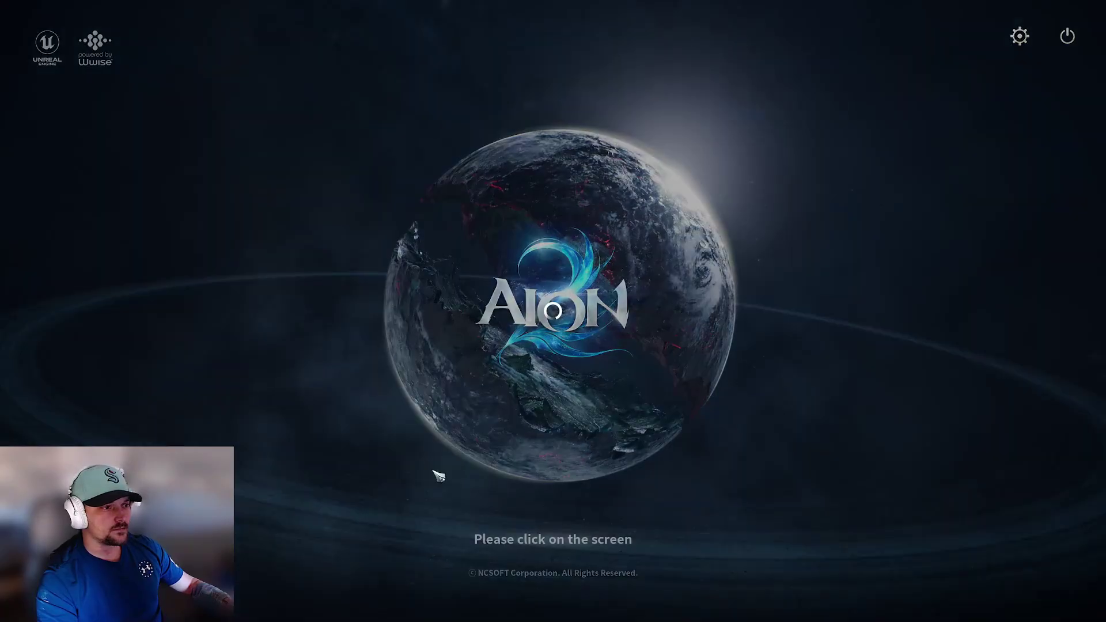
pyautogui.click(436, 473)
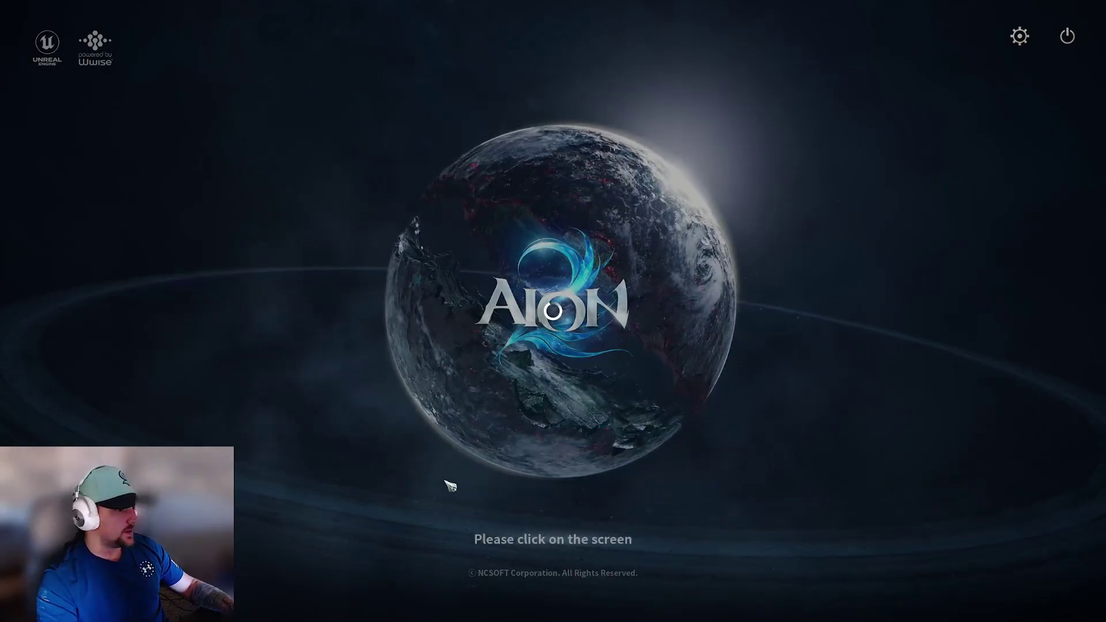
pyautogui.hotkey('alt', 'Tab')
pyautogui.hotkey('alt', 'Tab')
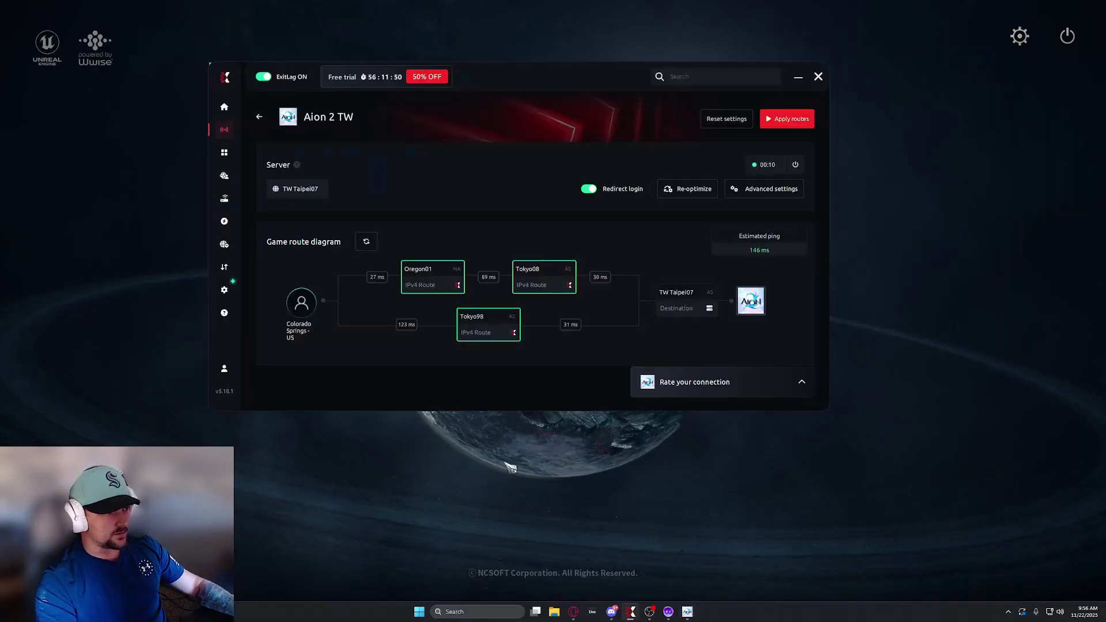
# Step: Set the Aion 2 TW connection to the TW Taipei01 server under Asia, apply the routes and move the ExitLag window off the AION2 logo
pyautogui.click(259, 116)
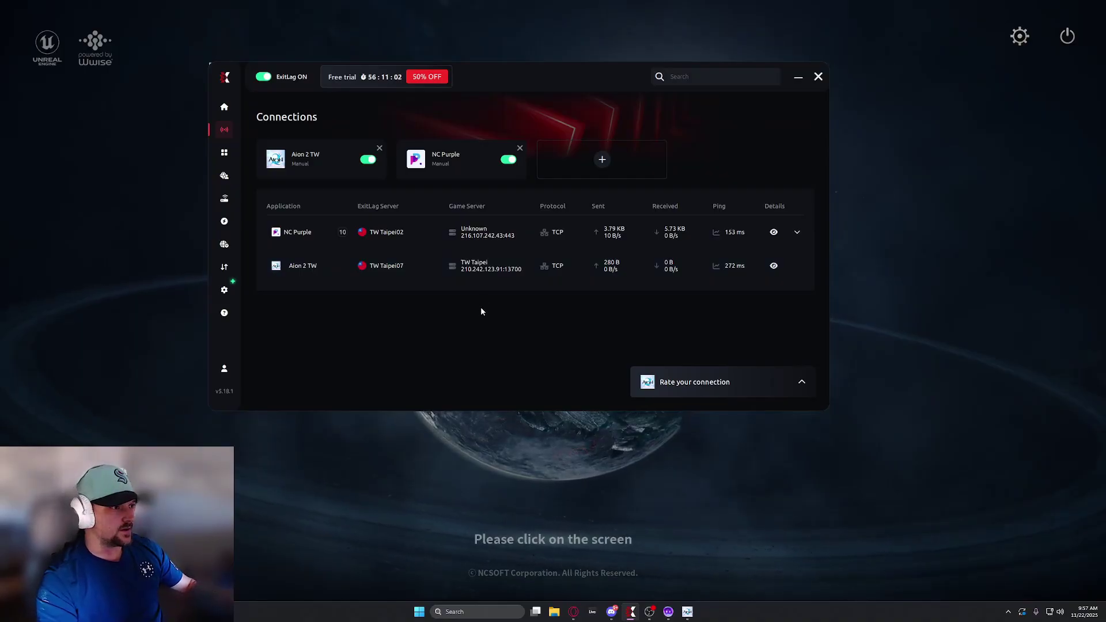
pyautogui.click(323, 165)
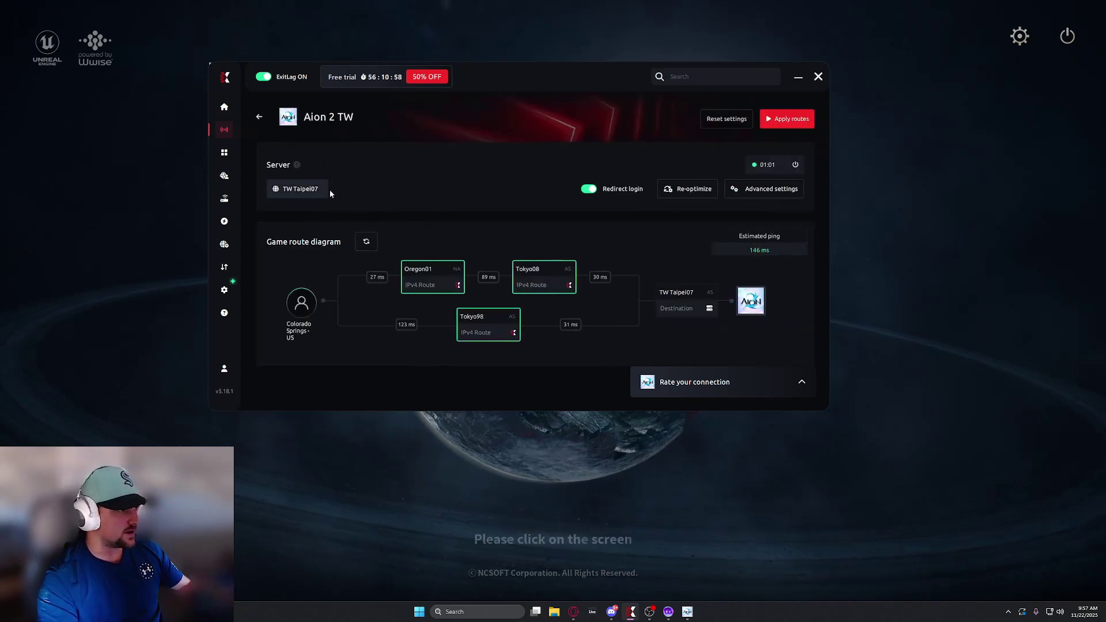
pyautogui.click(300, 190)
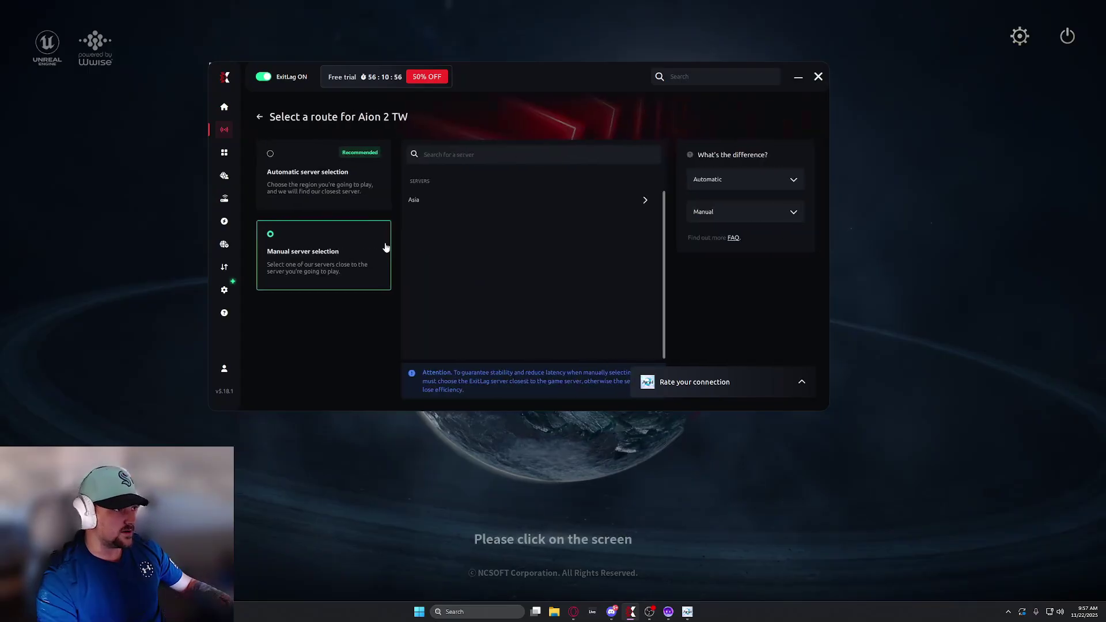
pyautogui.click(452, 202)
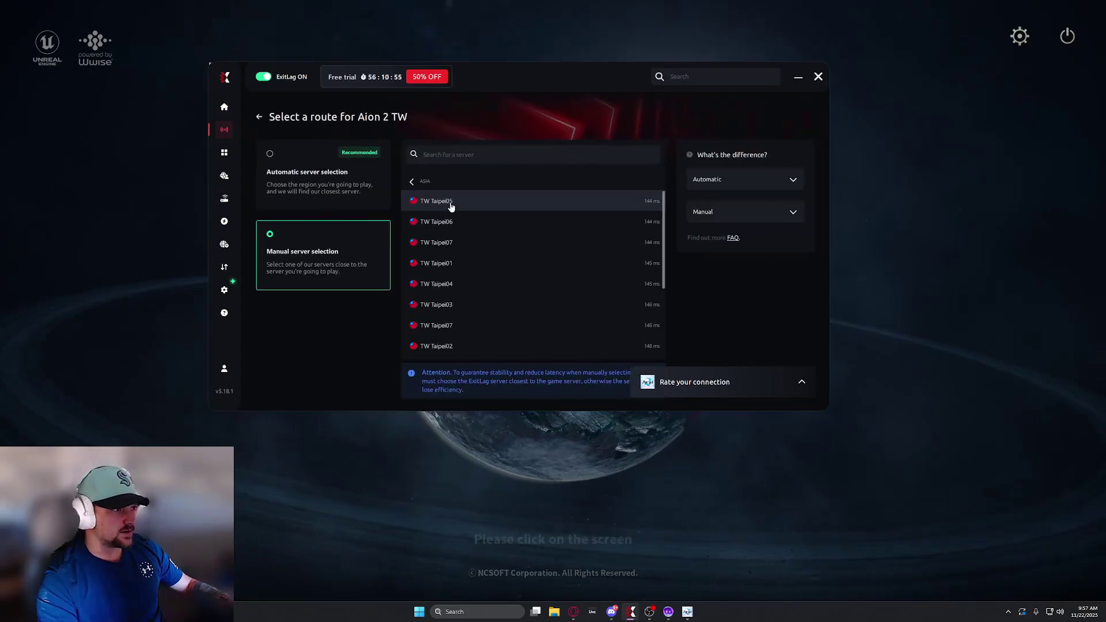
pyautogui.click(501, 271)
pyautogui.click(787, 119)
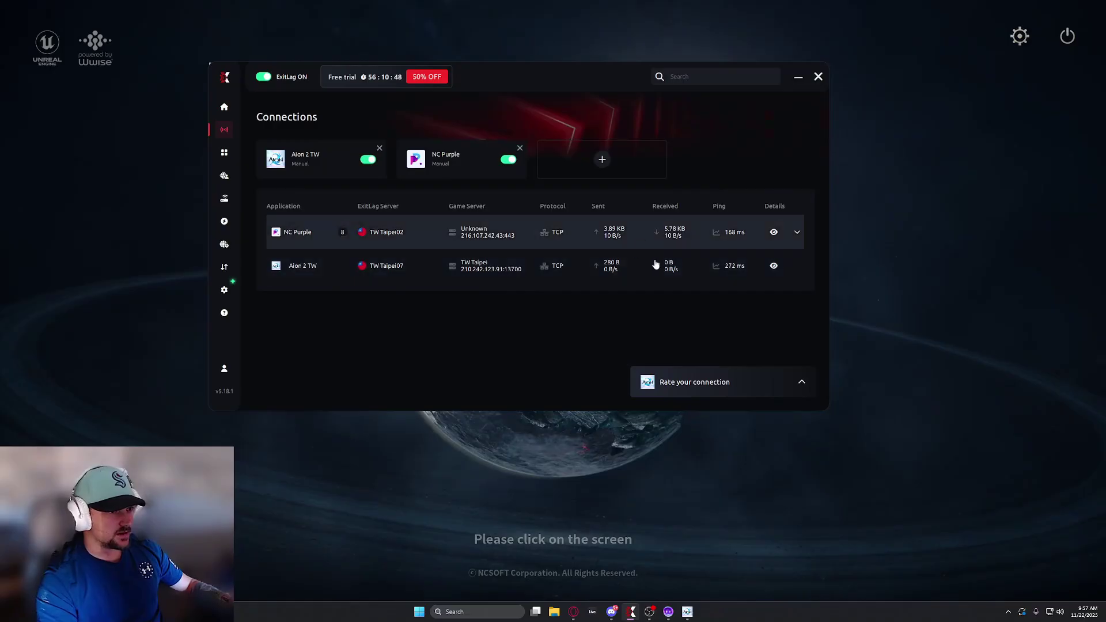
pyautogui.moveTo(541, 75); pyautogui.dragTo(125, 104)
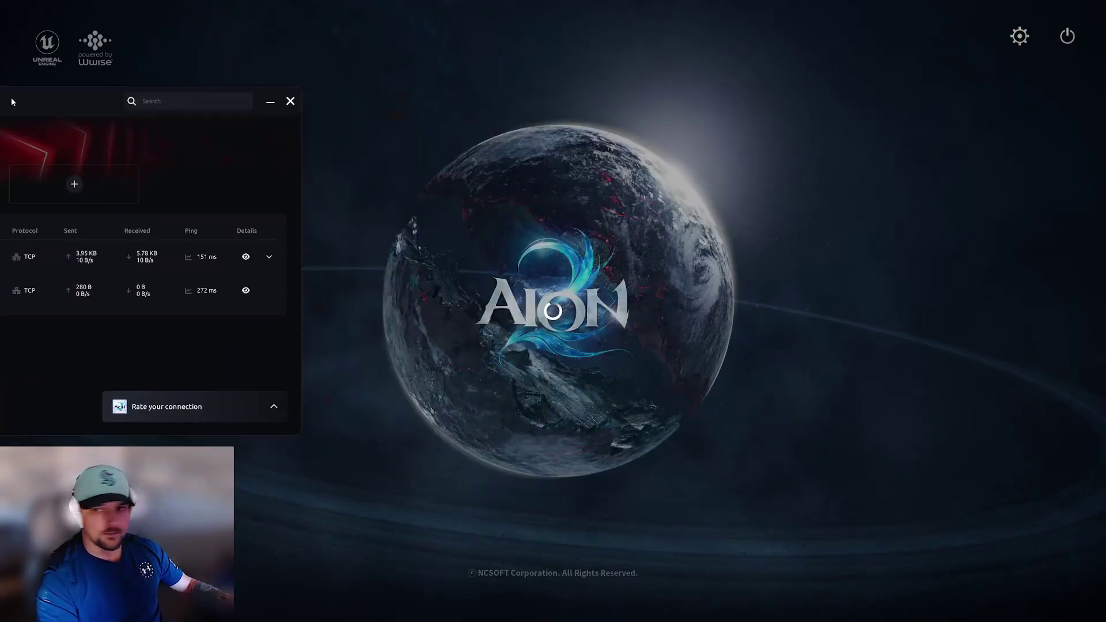